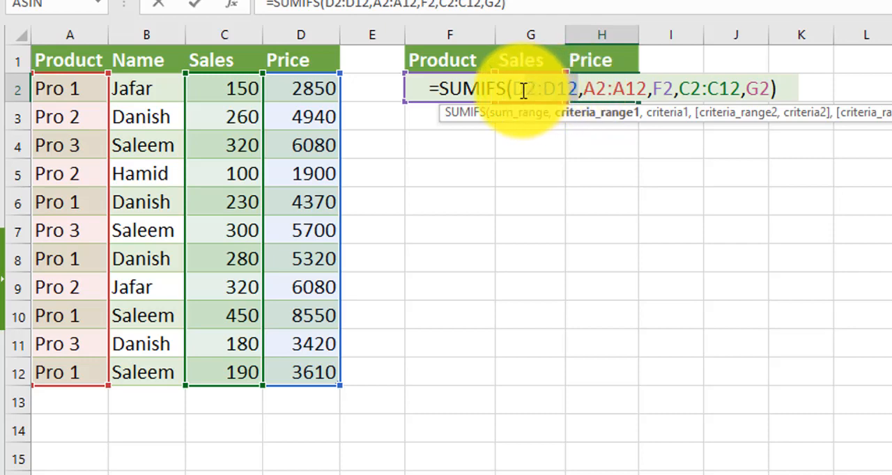
- Examine the SUMIFS formula in H2, checking its sum range and both criteria ranges for product and sales
double_click(519, 89)
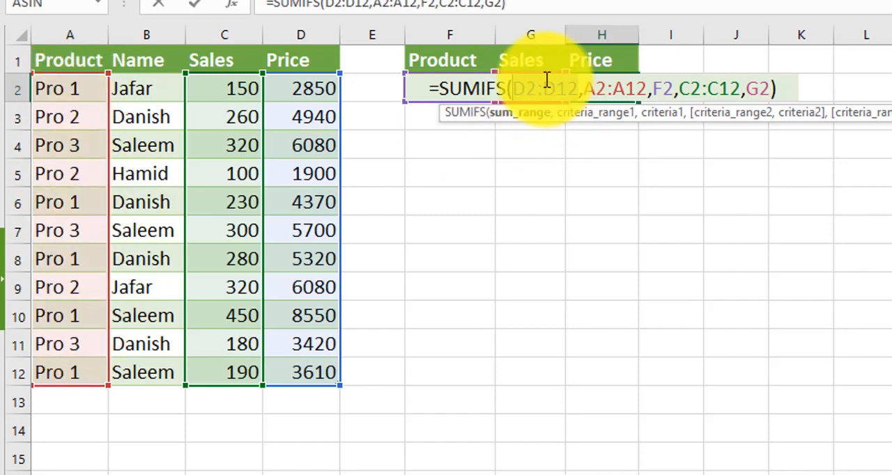
click(631, 88)
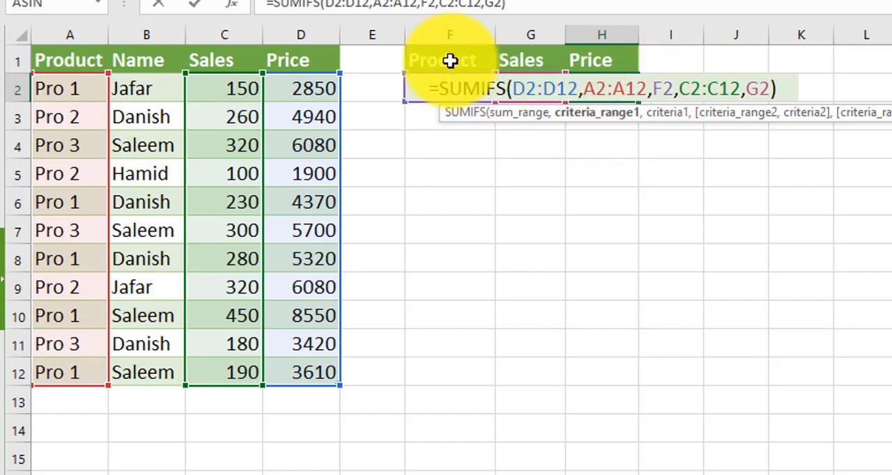
key(ctrl+Return)
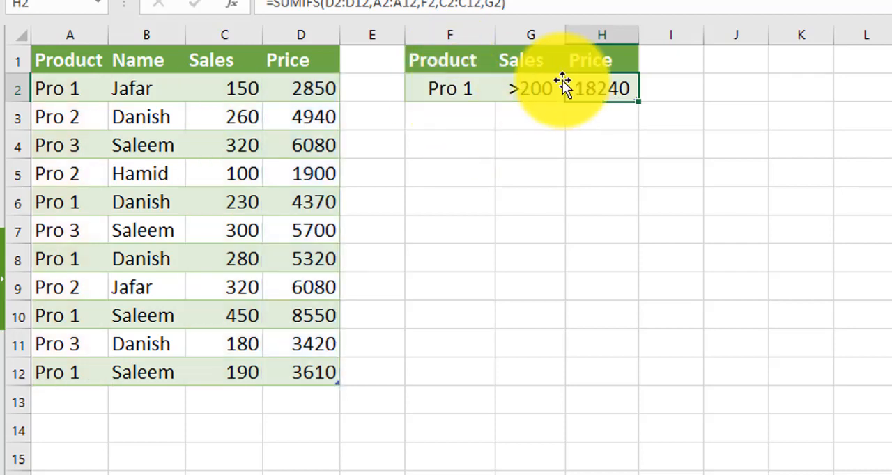
double_click(613, 83)
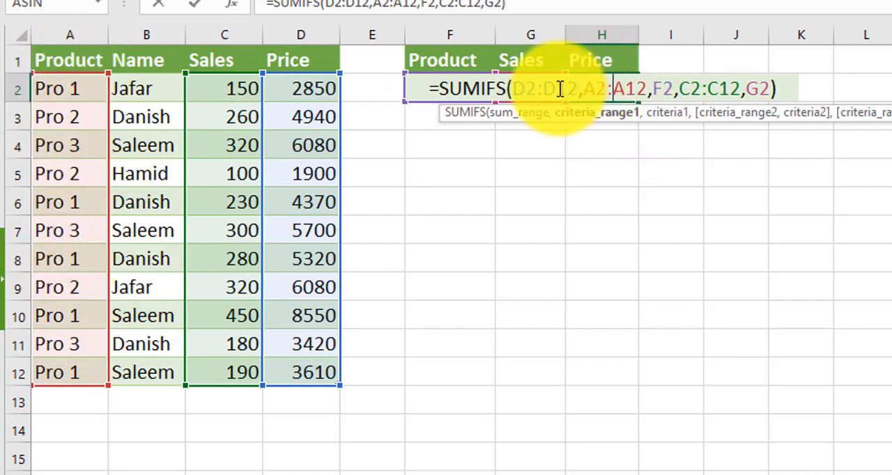
click(714, 91)
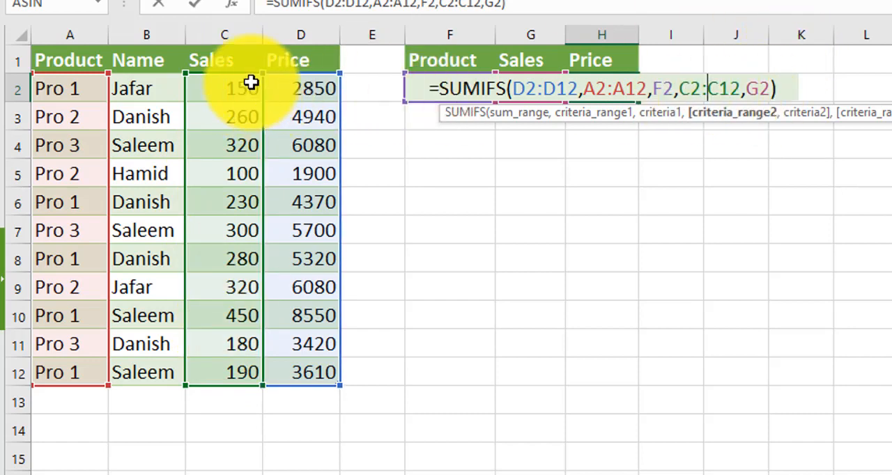
key(ctrl+Return)
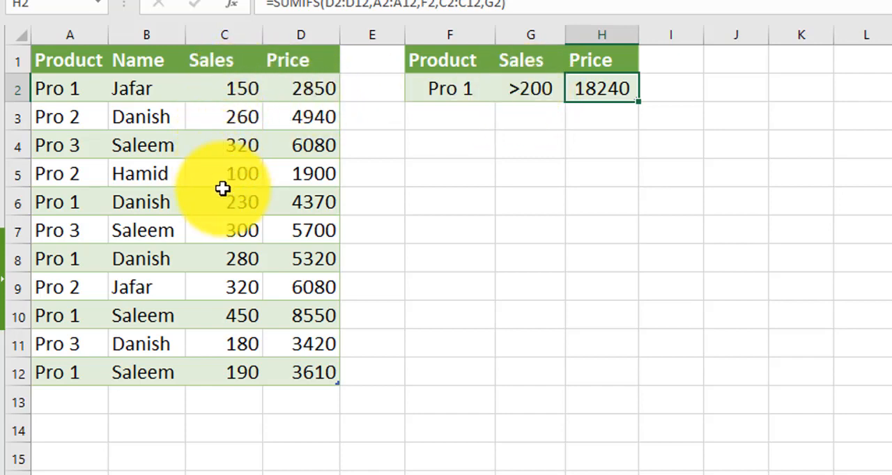
double_click(598, 96)
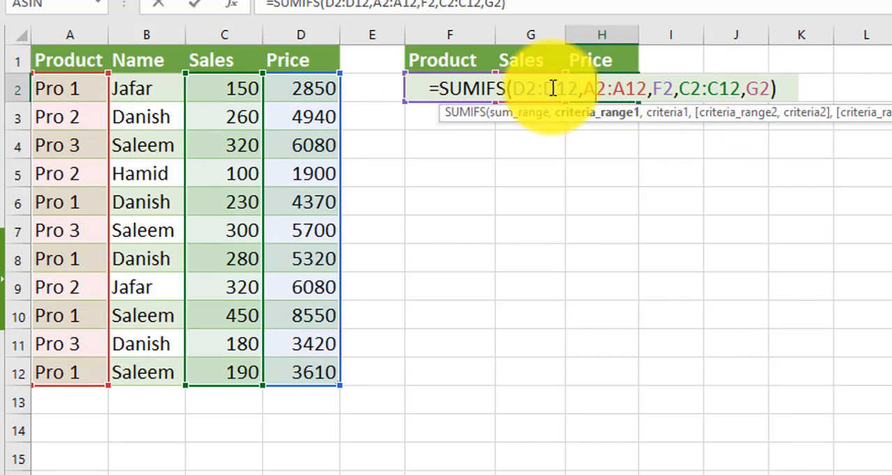
key(Escape)
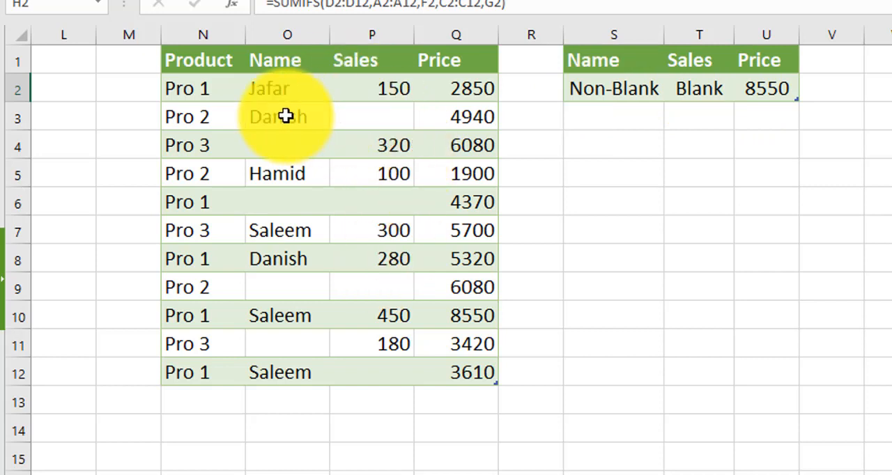
- Examine the SUMIFS formula in U2 that sums prices using the non-blank "<>" name and blank "=" sales criteria
click(776, 89)
double_click(778, 88)
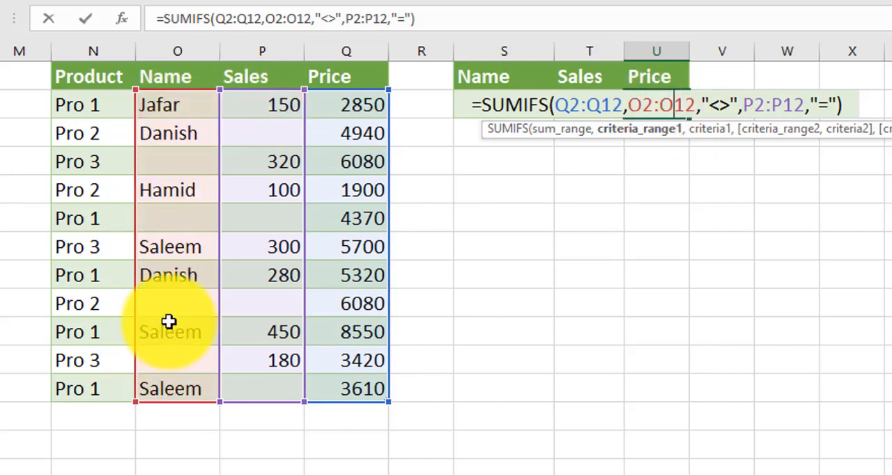
click(673, 106)
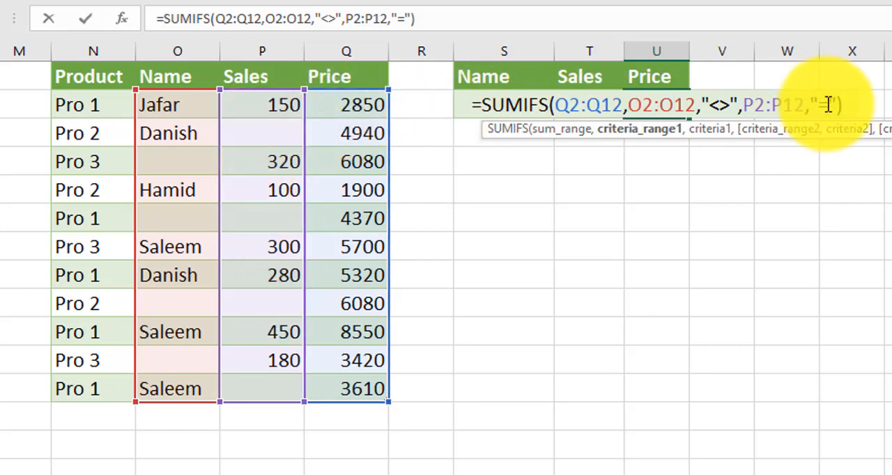
double_click(710, 106)
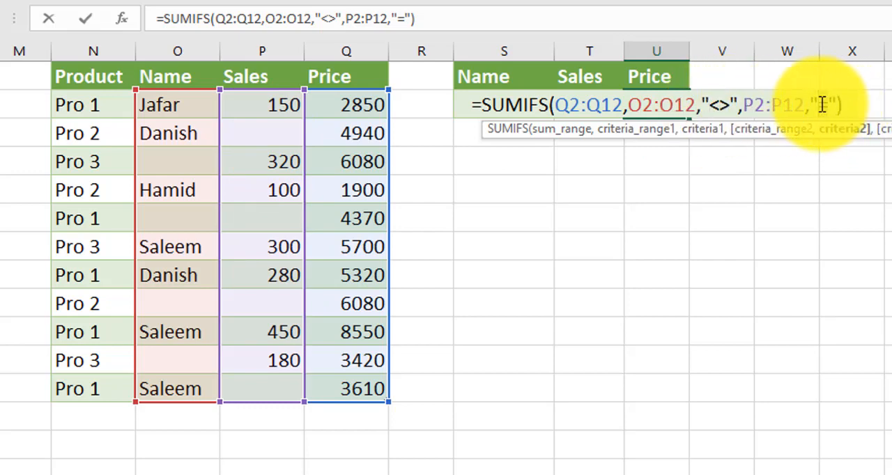
key(Return)
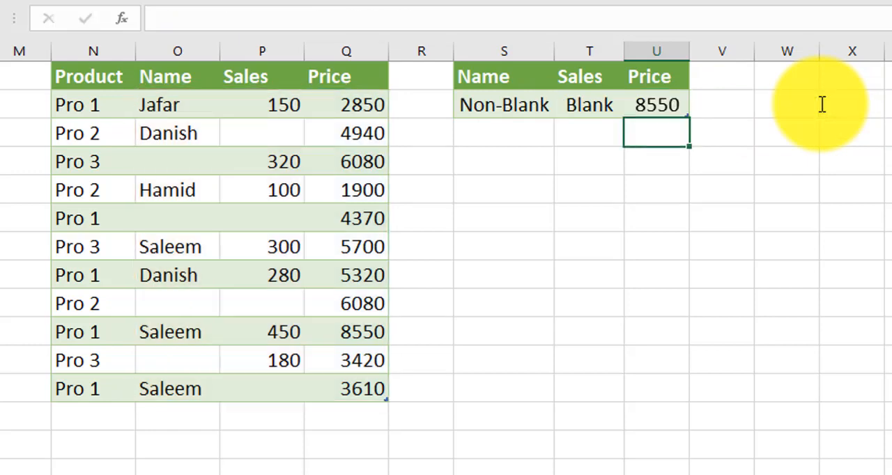
click(676, 105)
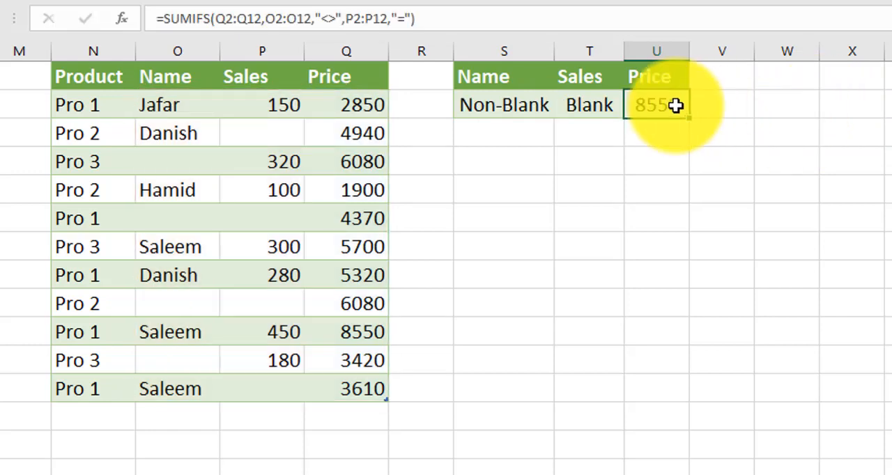
click(370, 136)
key(ctrl+Down)
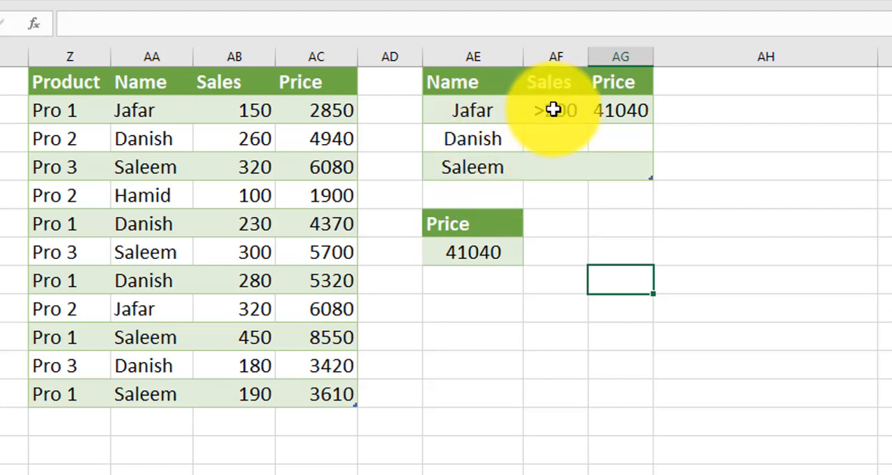
- Examine the added SUMIFS formulas in AG2 against the name criteria in AE2:AE4, leaving the formula as written
click(629, 111)
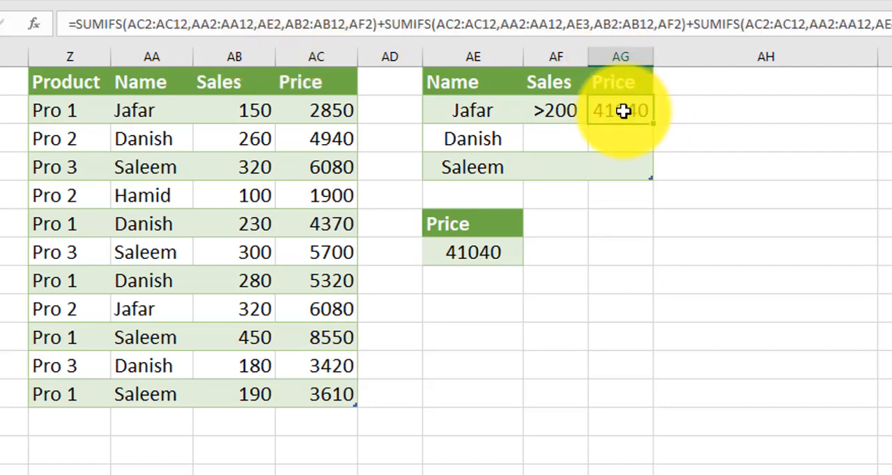
double_click(623, 112)
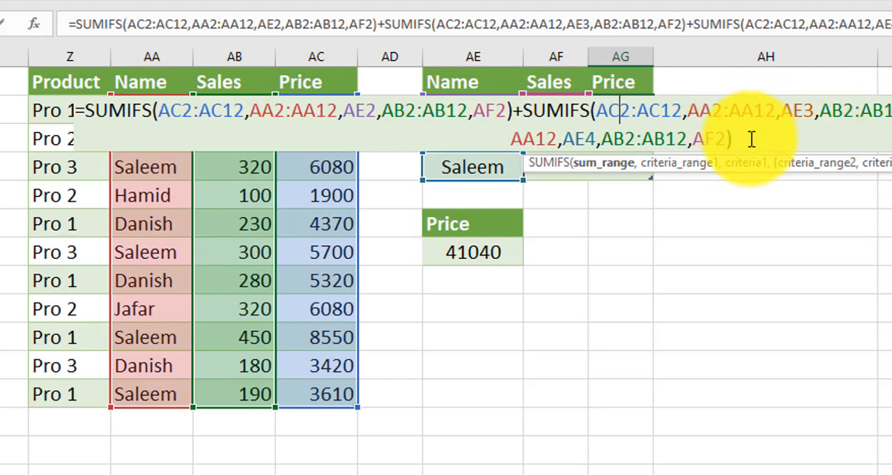
key(Return)
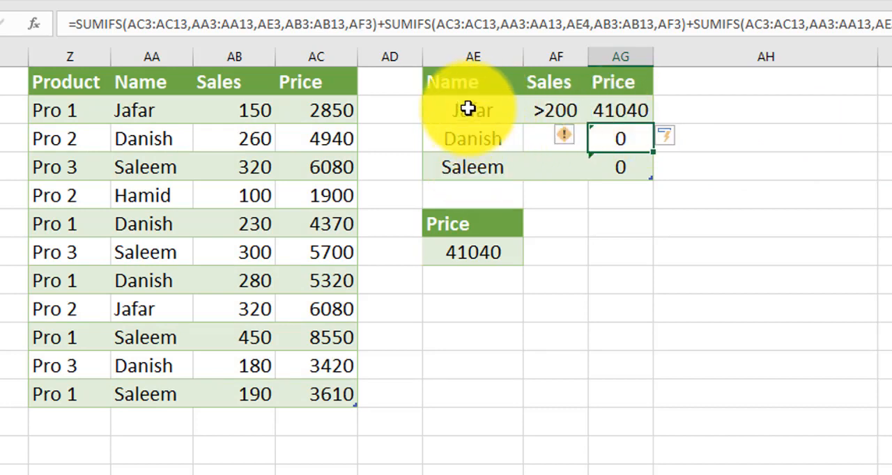
click(619, 110)
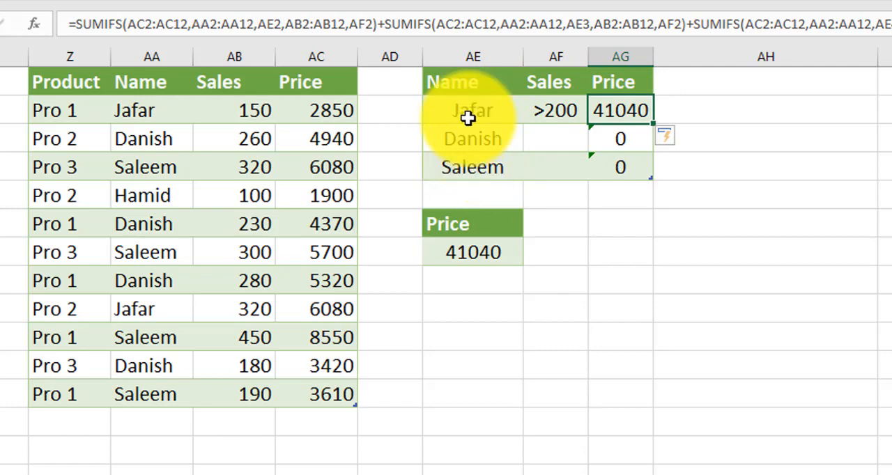
drag(468, 115, 462, 158)
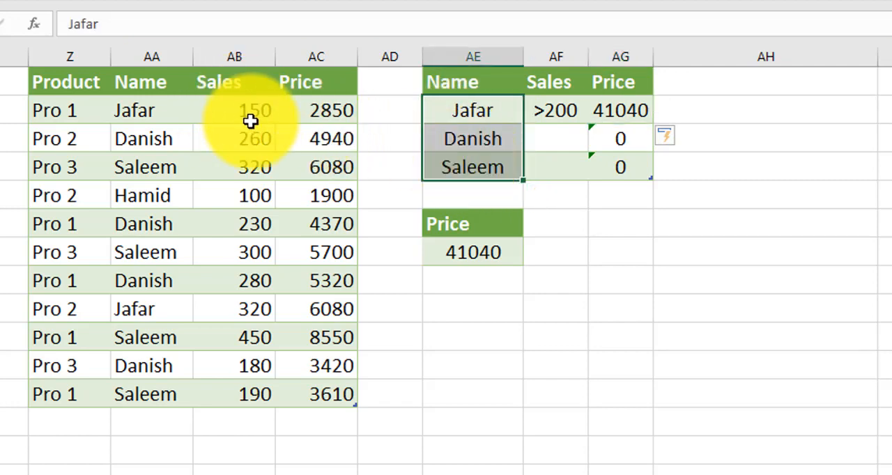
click(630, 109)
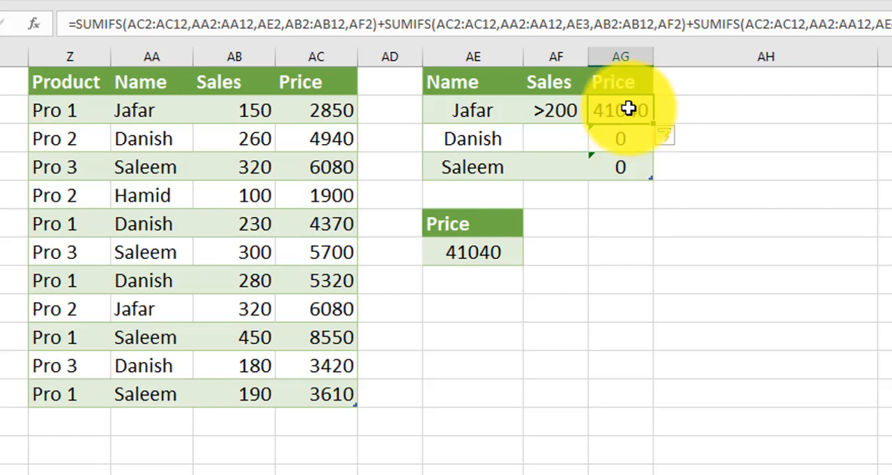
- Examine the SUM(SUMIFS()) formula in AE7, including its SUM wrapper, sum range, array of names and ">200" sales criterion
double_click(493, 255)
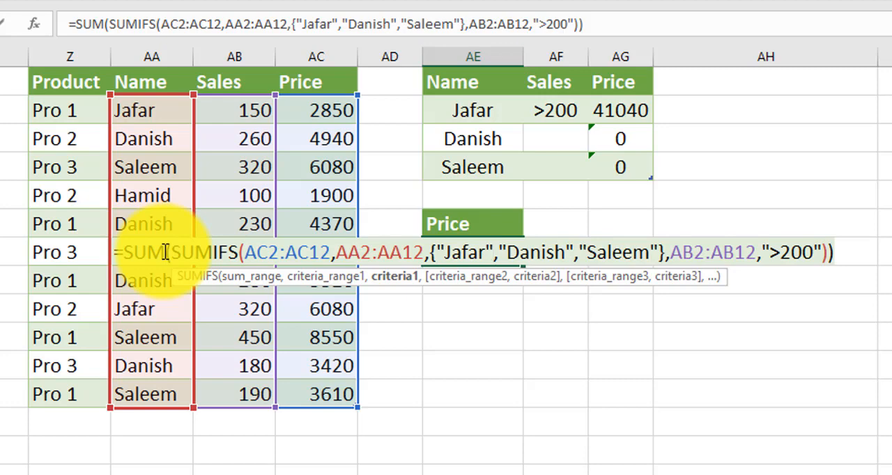
click(124, 252)
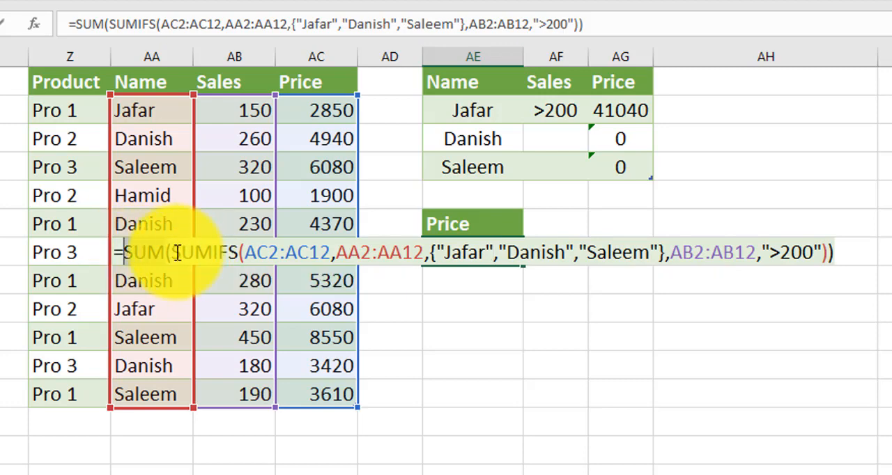
key(shift+Right)
key(shift+Right)
key(shift+Right)
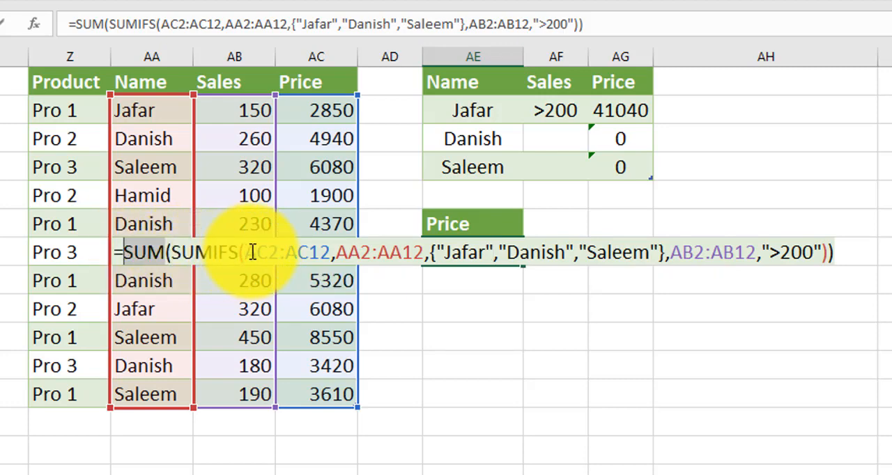
click(281, 255)
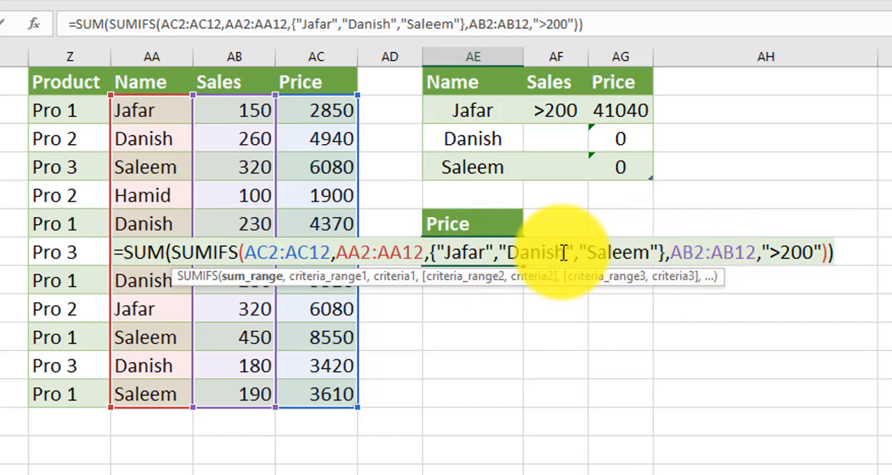
click(710, 252)
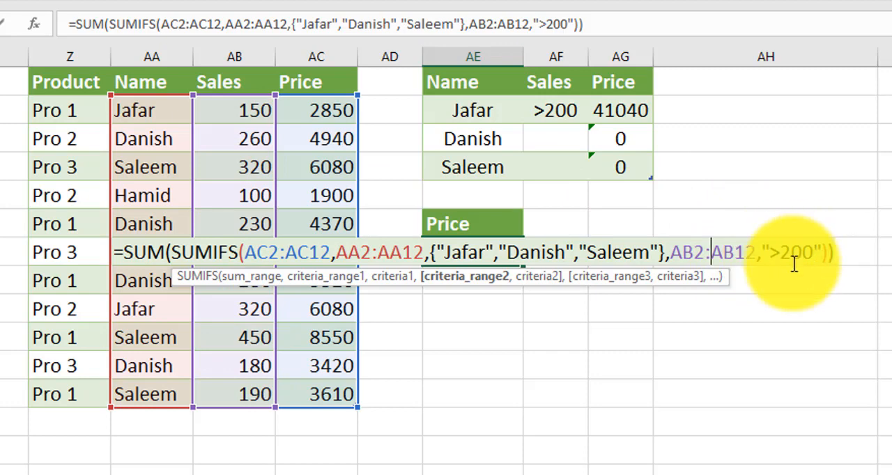
key(Return)
click(508, 258)
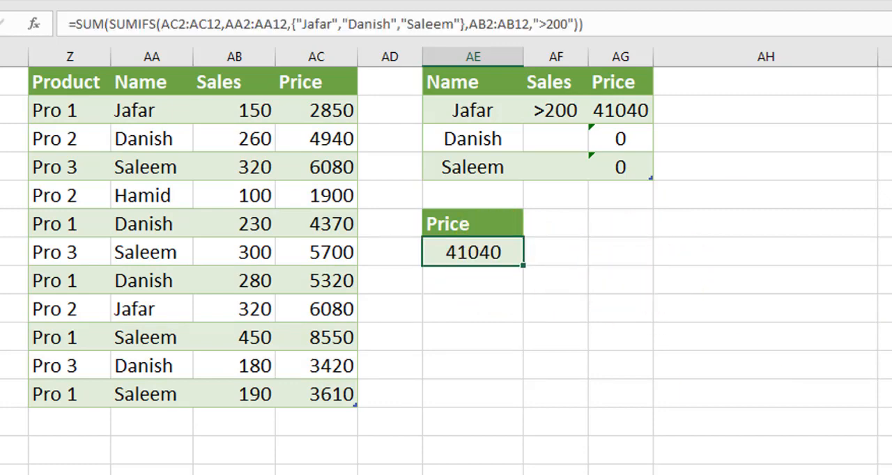
scroll(446, 261, right, 2)
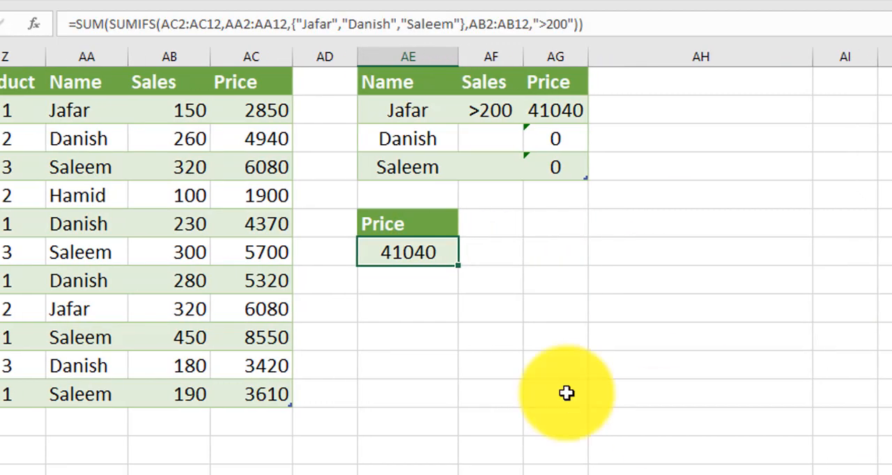